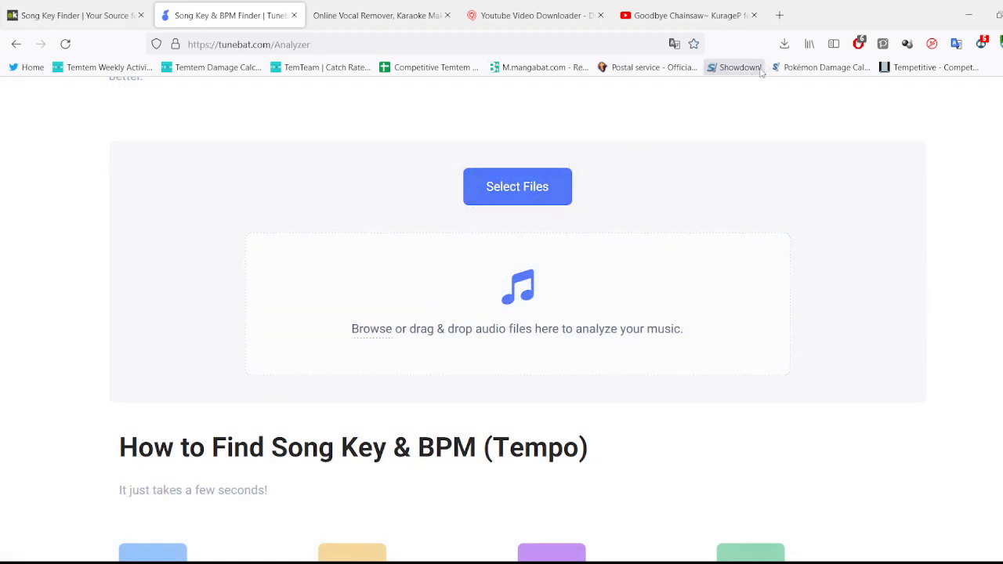
- Load the downloaded song file into the analyzer to find its key and BPM
{"action": "left_click", "coordinate": [785, 45]}
{"action": "left_click_drag", "start_coordinate": [685, 72], "coordinate": [651, 101]}
{"action": "left_click_drag", "start_coordinate": [614, 152], "coordinate": [614, 157]}
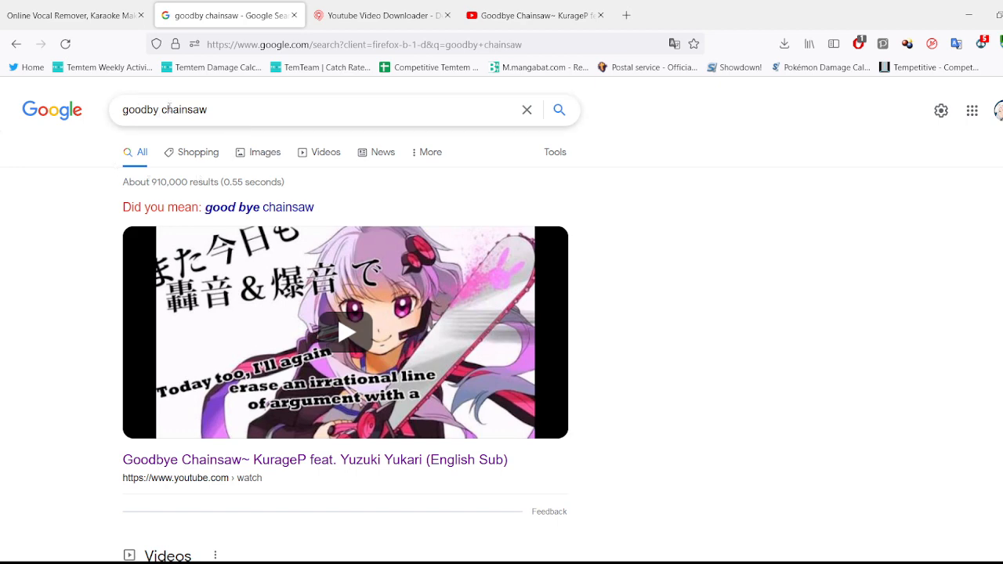
- Search Google for "goodby chainsaw instrumental" and look over the results
{"action": "left_click", "coordinate": [297, 110]}
{"action": "type", "text": "ins"}
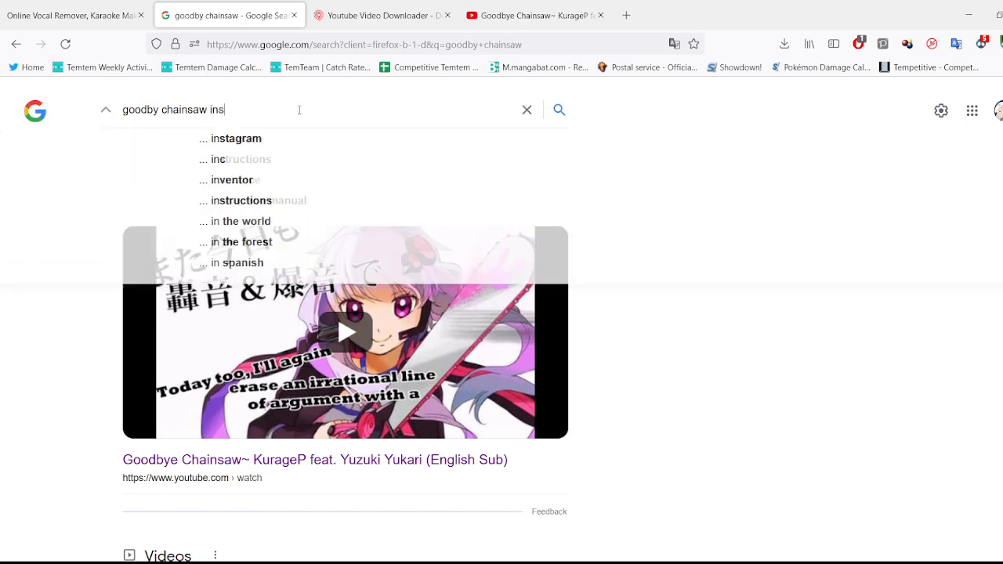
{"action": "type", "text": "trumental"}
{"action": "key", "text": "Return"}
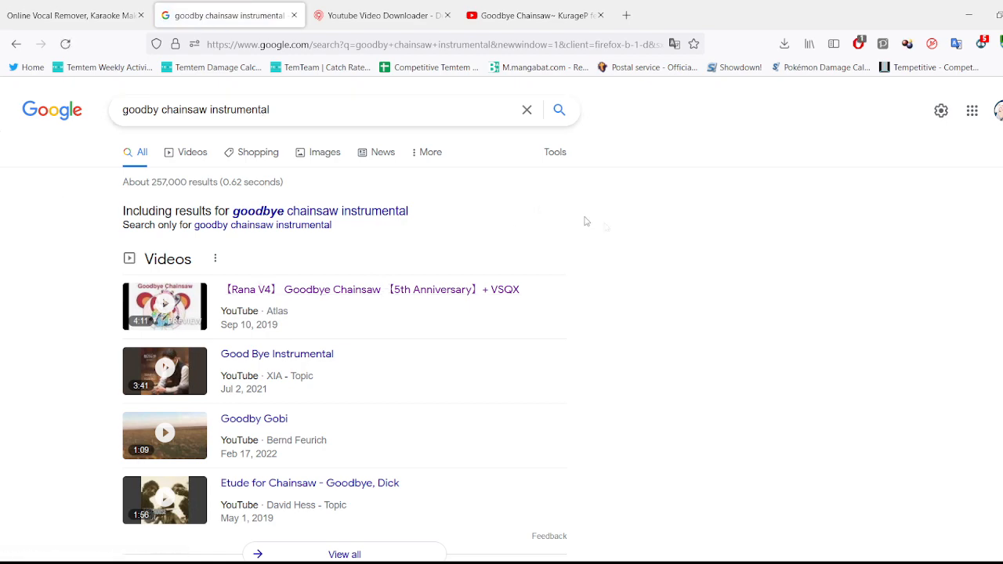
{"action": "scroll", "coordinate": [604, 240], "scroll_direction": "down", "scroll_amount": 5}
{"action": "scroll", "coordinate": [604, 240], "scroll_direction": "up", "scroll_amount": 5}
- Change the search to "goodby chainsaw off vocal" and look over the results
{"action": "left_click_drag", "start_coordinate": [210, 110], "coordinate": [384, 135]}
{"action": "type", "text": "o"}
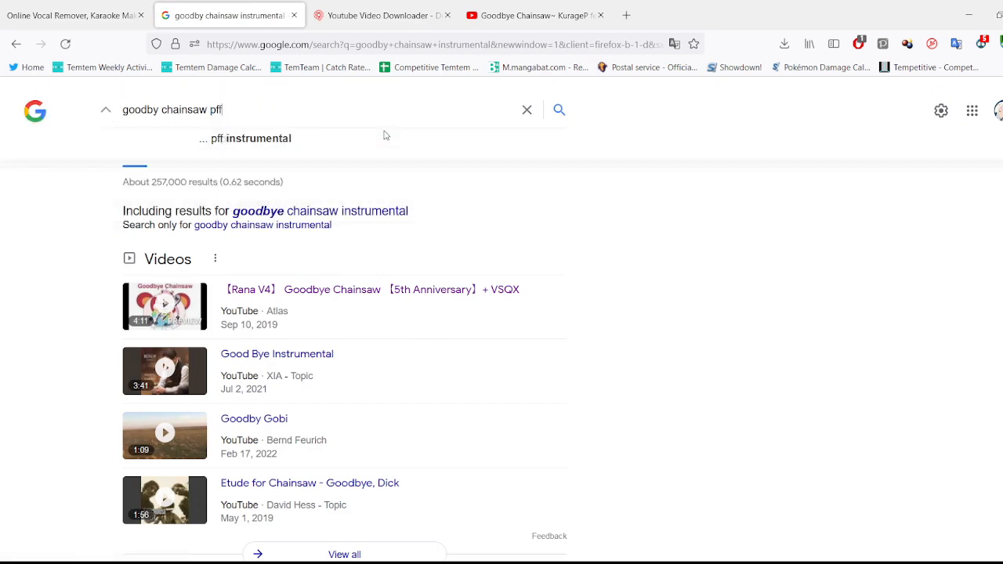
{"action": "type", "text": "ff vox"}
{"action": "key", "text": "BackSpace"}
{"action": "type", "text": "cal"}
{"action": "key", "text": "Return"}
{"action": "scroll", "coordinate": [671, 306], "scroll_direction": "down", "scroll_amount": 3}
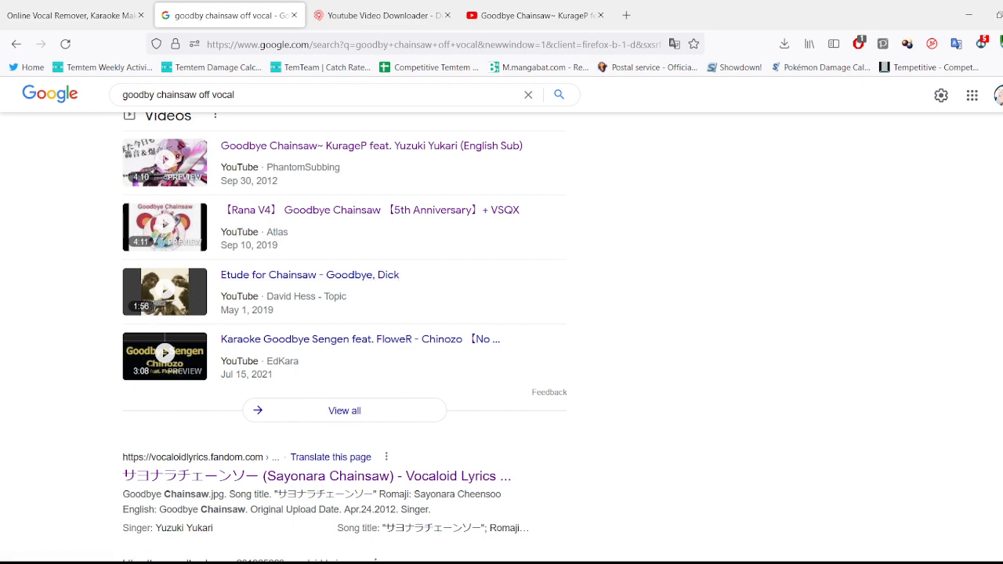
- Copy the song's Japanese title from the results and search for "サヨナラチェーンソー off vocal"
{"action": "scroll", "coordinate": [952, 275], "scroll_direction": "down", "scroll_amount": 2}
{"action": "left_click_drag", "start_coordinate": [117, 332], "coordinate": [255, 331]}
{"action": "key", "text": "ctrl+c"}
{"action": "left_click_drag", "start_coordinate": [202, 94], "coordinate": [32, 102]}
{"action": "key", "text": "ctrl+v"}
{"action": "key", "text": "Return"}
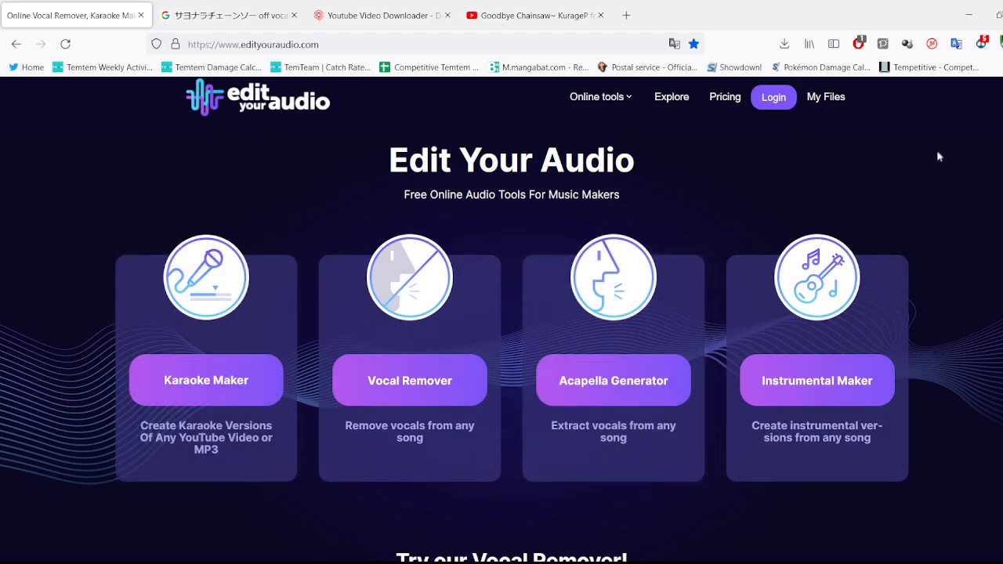
- Upload the downloaded Goodbye Chainsaw audio file to Edit Your Audio's Vocal Remover and let it process
{"action": "scroll", "coordinate": [937, 149], "scroll_direction": "down", "scroll_amount": 3}
{"action": "scroll", "coordinate": [964, 151], "scroll_direction": "down", "scroll_amount": 4}
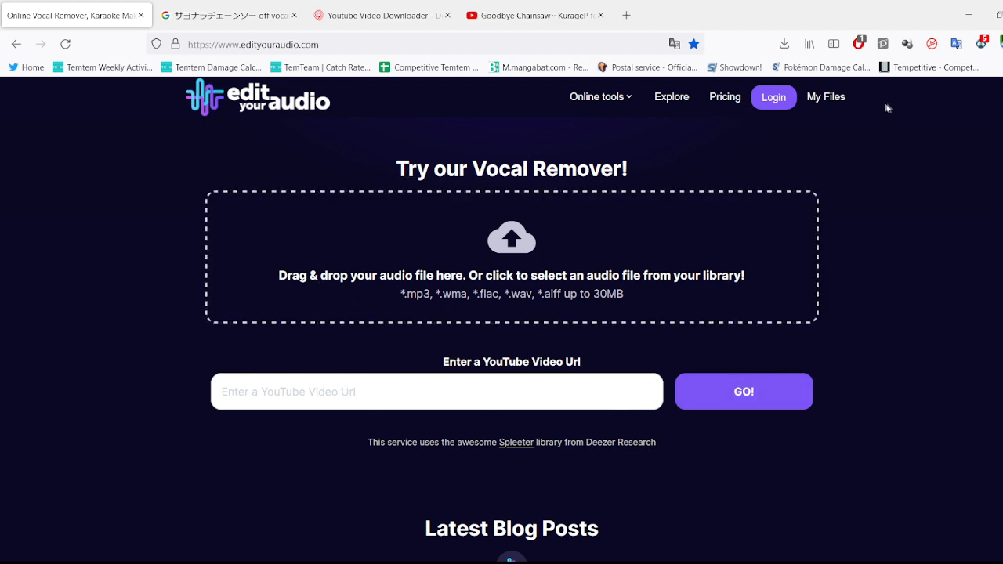
{"action": "left_click_drag", "start_coordinate": [667, 83], "coordinate": [584, 275]}
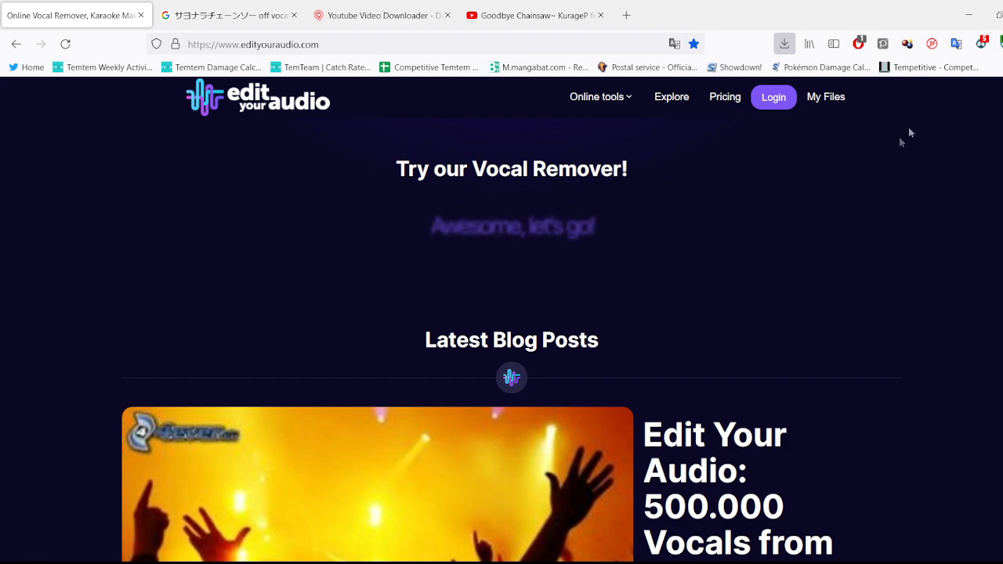
{"action": "scroll", "coordinate": [650, 266], "scroll_direction": "down", "scroll_amount": 2}
{"action": "scroll", "coordinate": [671, 264], "scroll_direction": "up", "scroll_amount": 2}
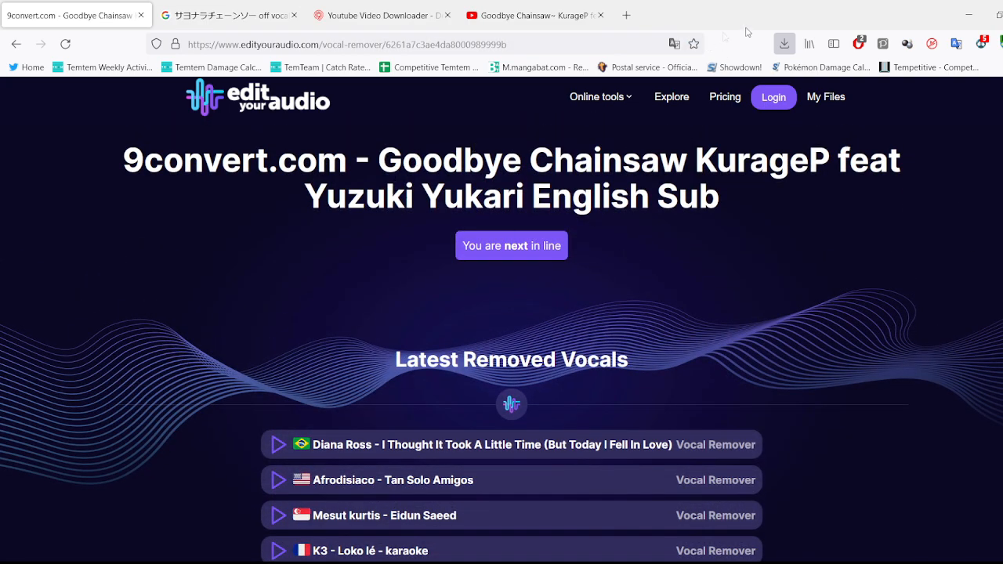
{"action": "scroll", "coordinate": [891, 257], "scroll_direction": "down", "scroll_amount": 10}
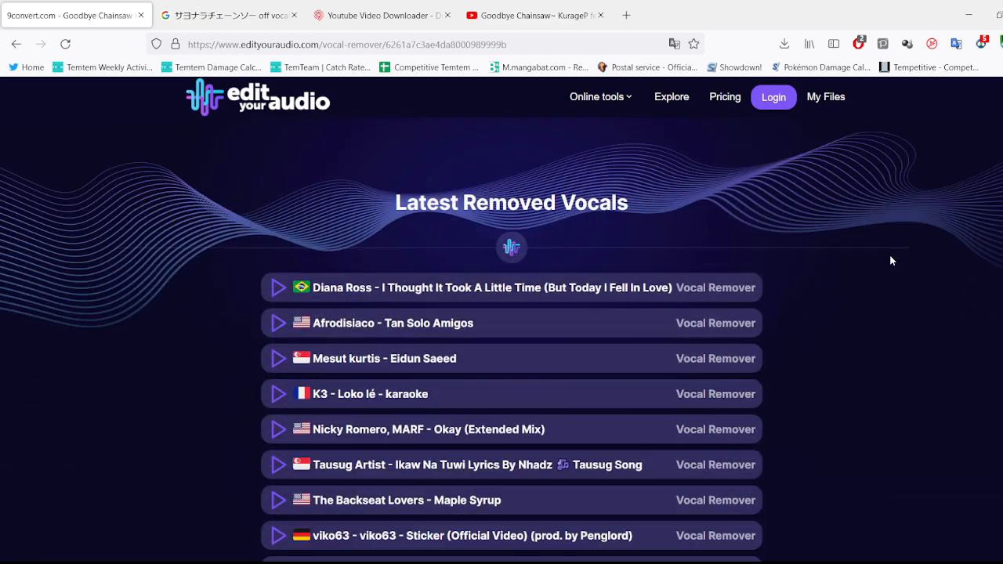
{"action": "scroll", "coordinate": [896, 239], "scroll_direction": "up", "scroll_amount": 10}
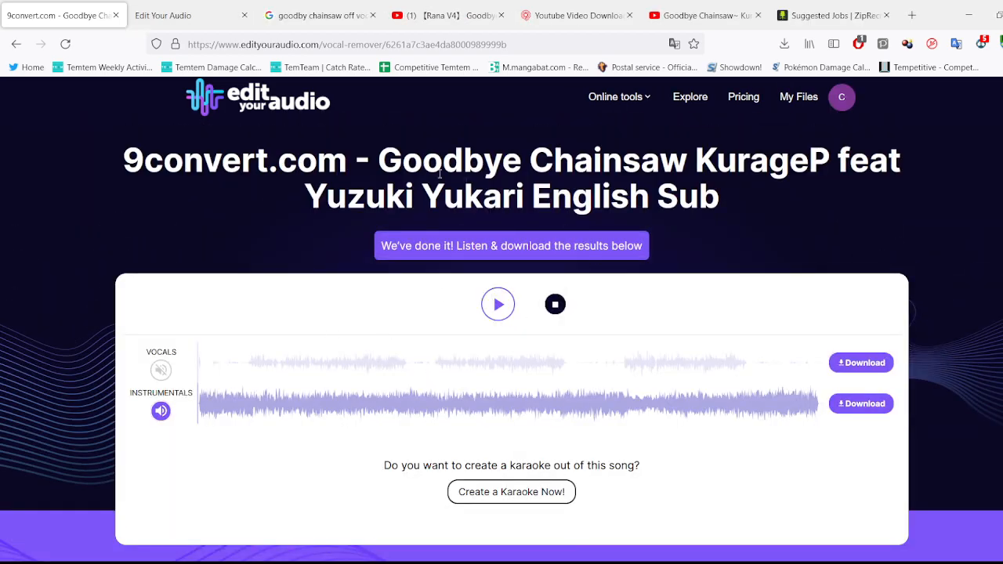
- Download the separated vocals of Goodbye Chainsaw, skipping the sharing request
{"action": "left_click", "coordinate": [864, 362]}
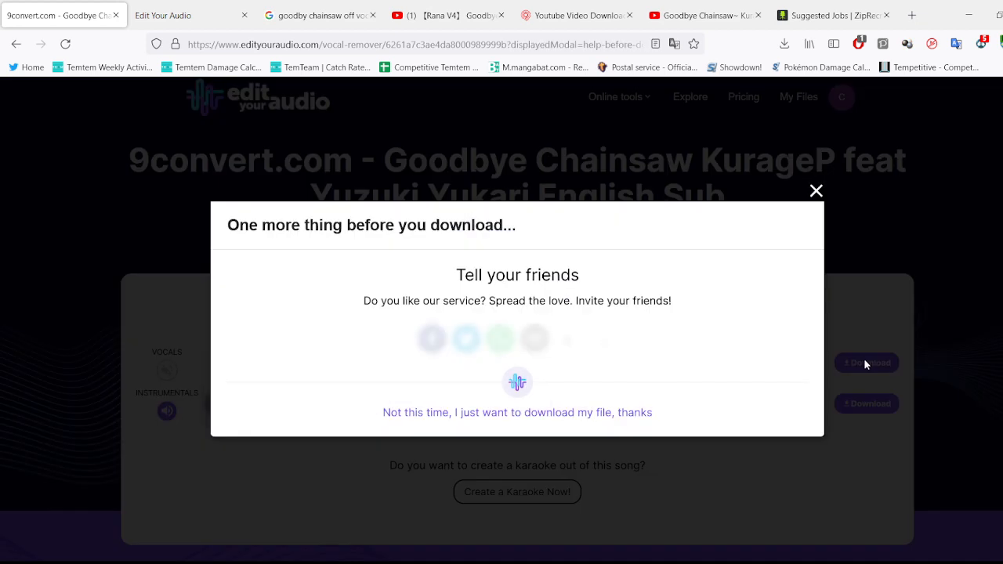
{"action": "left_click", "coordinate": [496, 412]}
{"action": "left_click", "coordinate": [532, 415]}
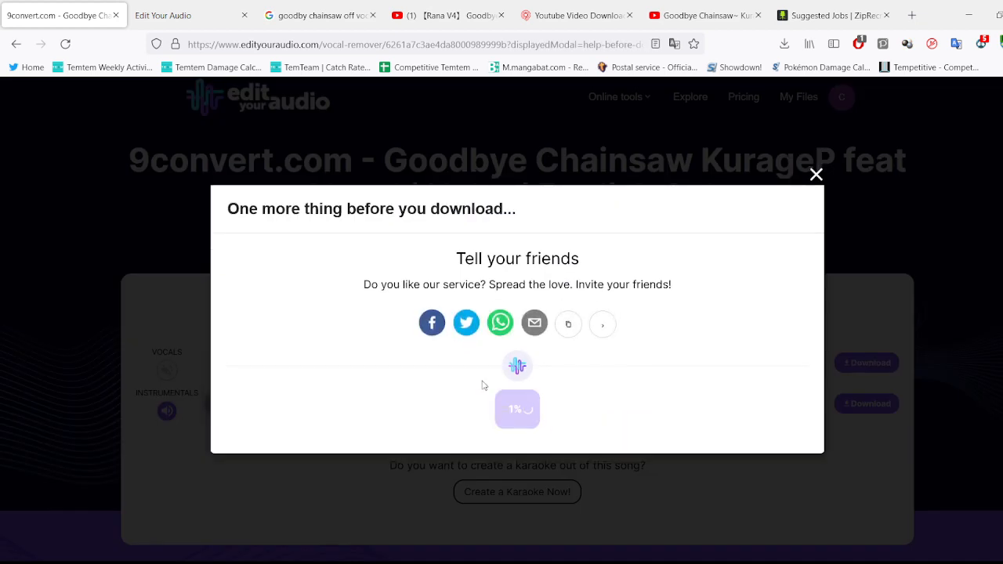
{"action": "left_click", "coordinate": [815, 110]}
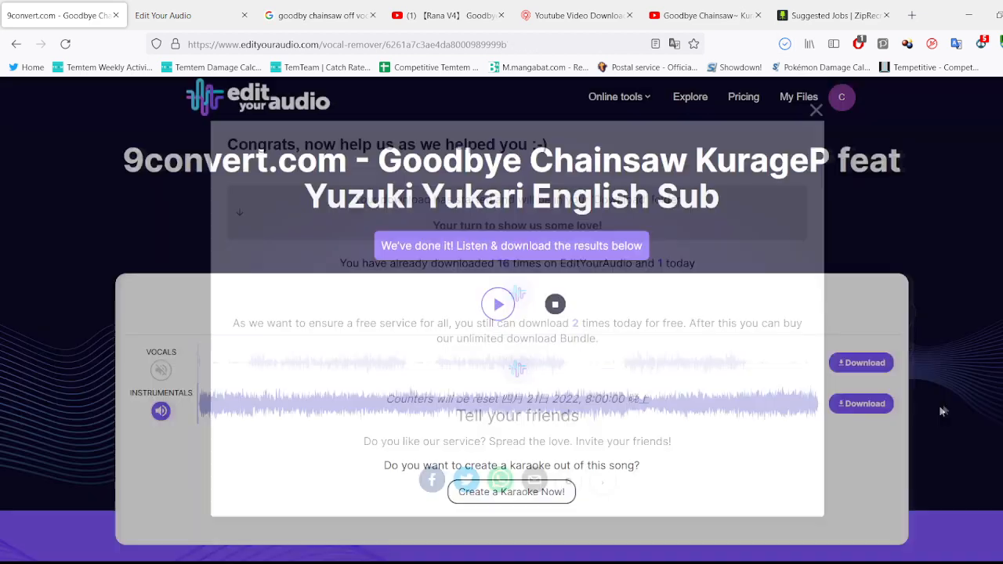
- Download the separated instrumentals of Goodbye Chainsaw, skipping the sharing request
{"action": "left_click", "coordinate": [866, 404]}
{"action": "left_click", "coordinate": [565, 412]}
{"action": "left_click", "coordinate": [515, 417]}
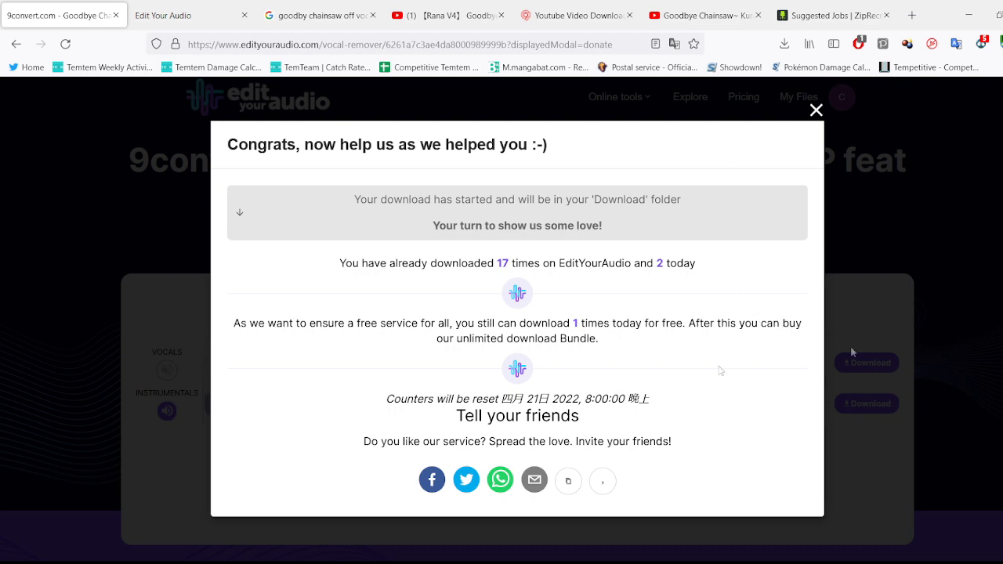
{"action": "left_click", "coordinate": [816, 110]}
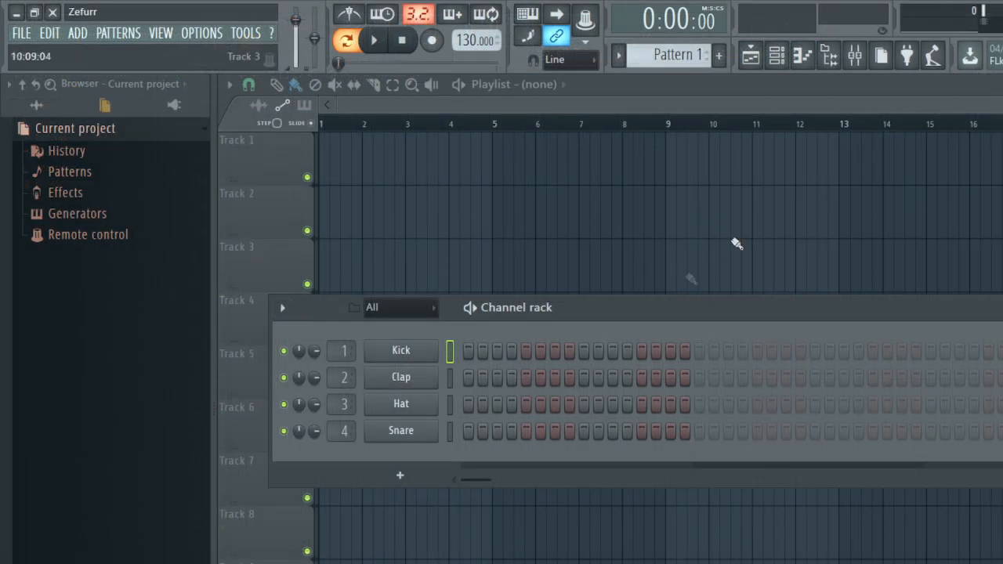
- In FL Studio, set the tempo to 154 BPM and place a Pattern 1 clip at the start of Track 2
{"action": "left_click_drag", "start_coordinate": [470, 40], "coordinate": [470, 16]}
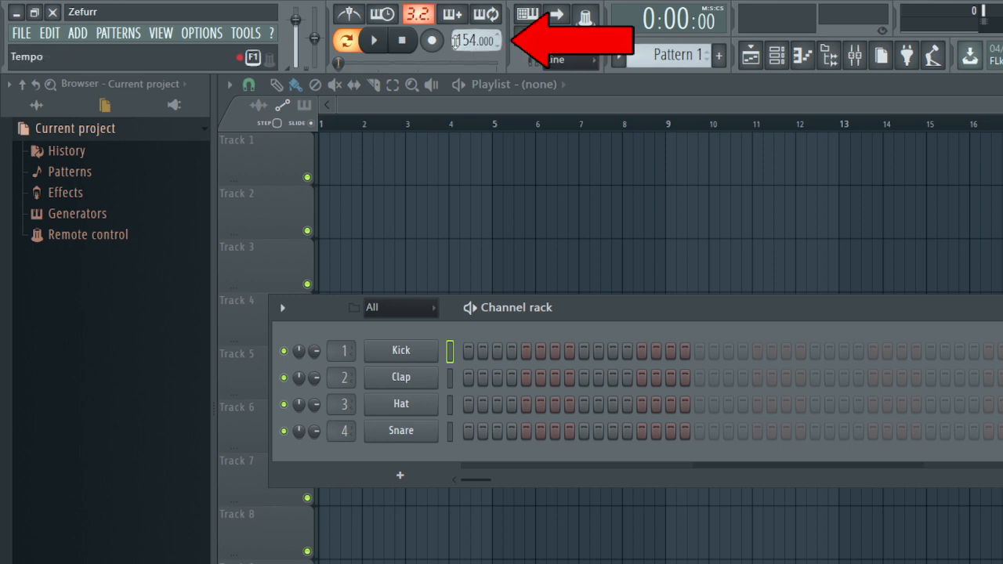
{"action": "left_click", "coordinate": [366, 211]}
{"action": "left_click_drag", "start_coordinate": [399, 213], "coordinate": [327, 213]}
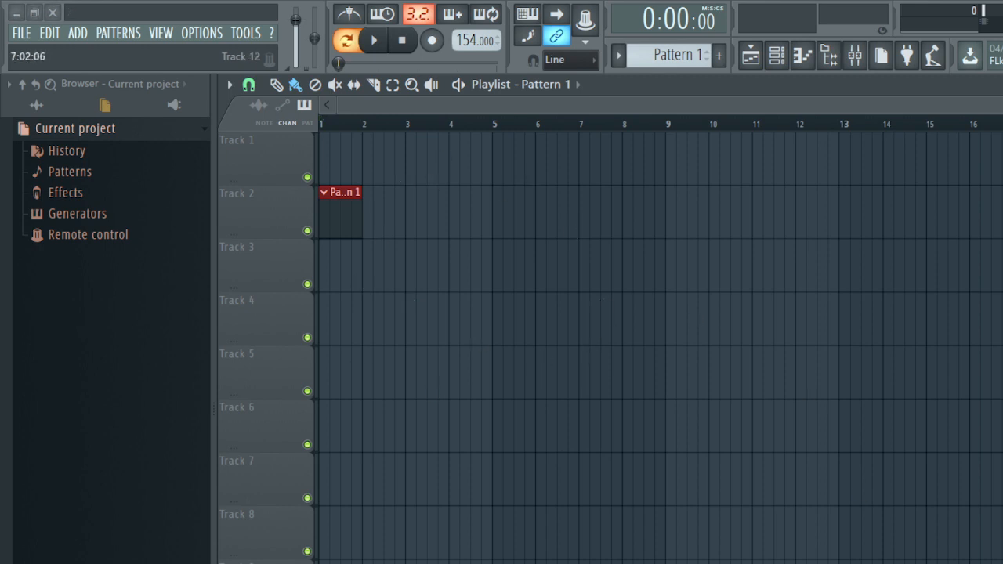
- Import the Goodbye Chainsaw audio file at the start of Track 1 and extend the Pattern 1 clip to the song's full length
{"action": "left_click_drag", "start_coordinate": [470, 560], "coordinate": [385, 157]}
{"action": "left_click_drag", "start_coordinate": [474, 105], "coordinate": [976, 99]}
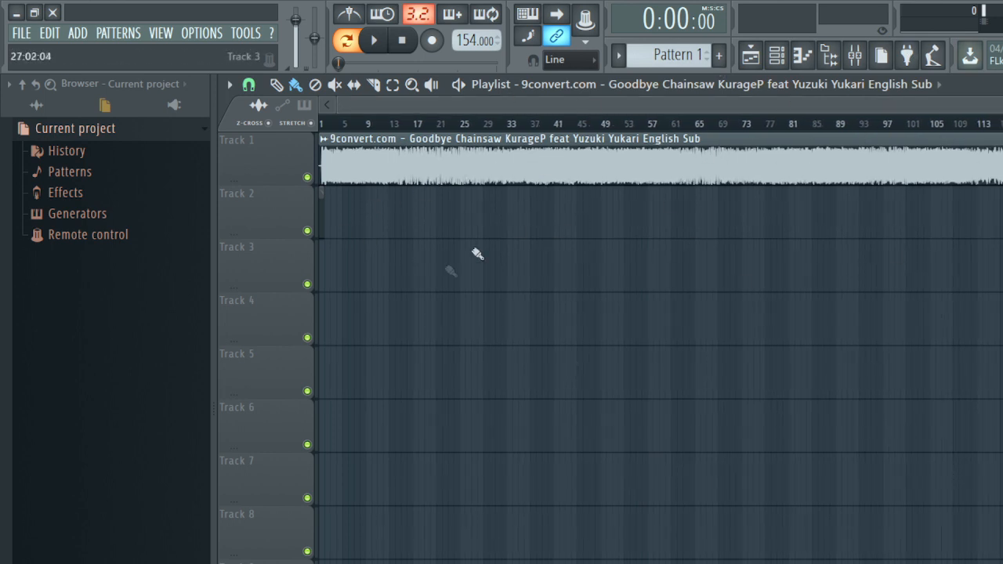
{"action": "left_click", "coordinate": [326, 219]}
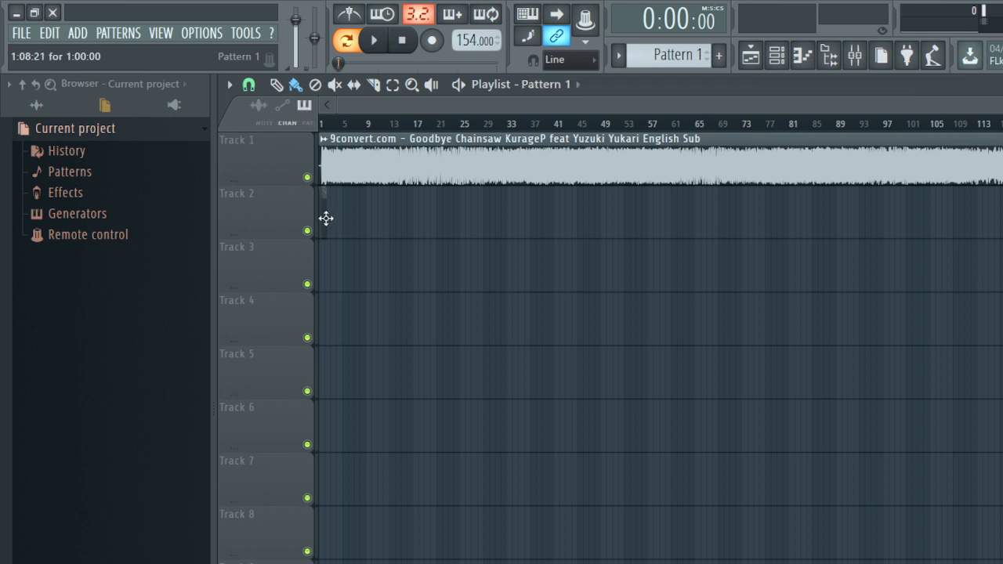
{"action": "left_click_drag", "start_coordinate": [329, 217], "coordinate": [1002, 222]}
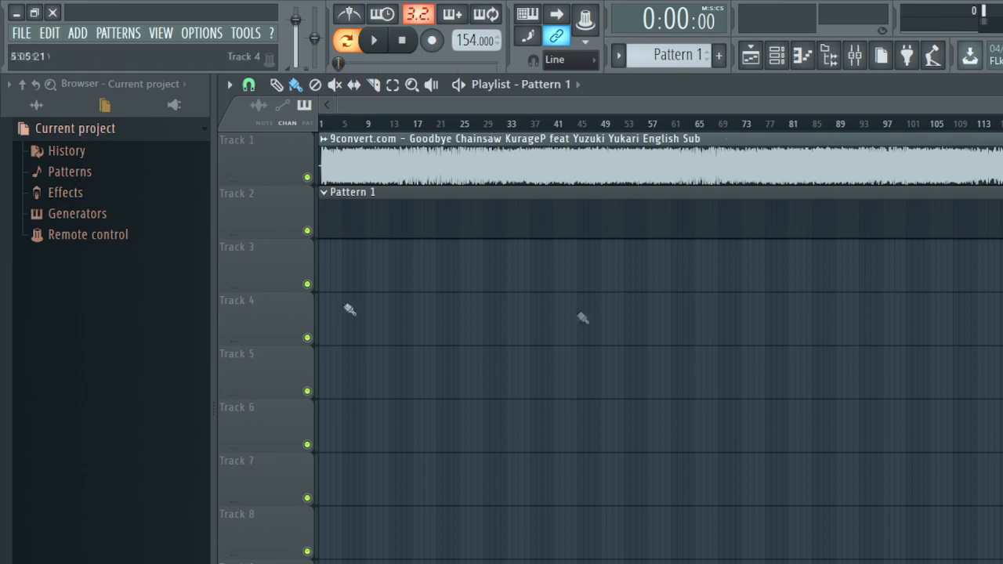
- Add the Stage Grand keyboard instrument from the Packs library to the channel rack
{"action": "left_click", "coordinate": [161, 33]}
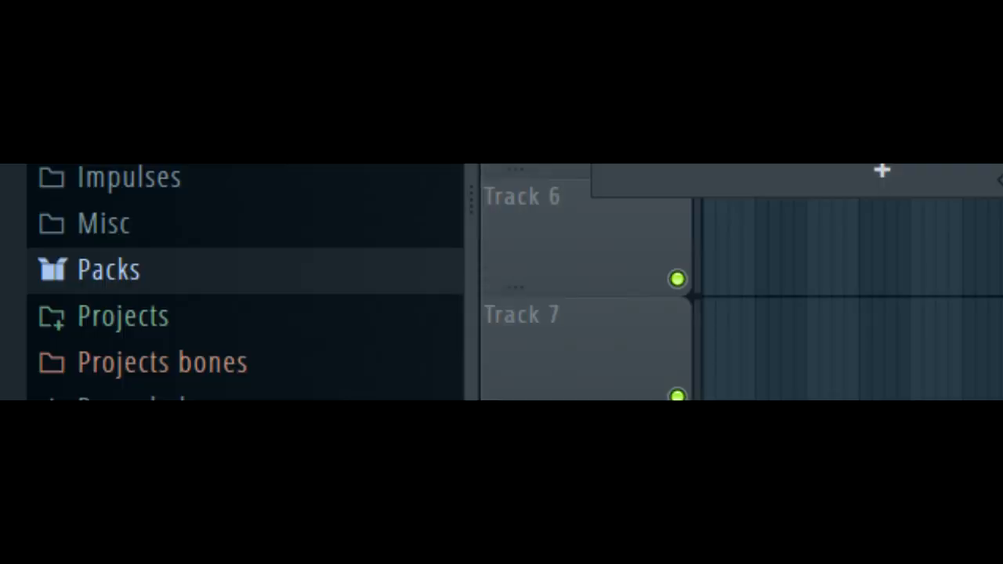
{"action": "left_click", "coordinate": [109, 269]}
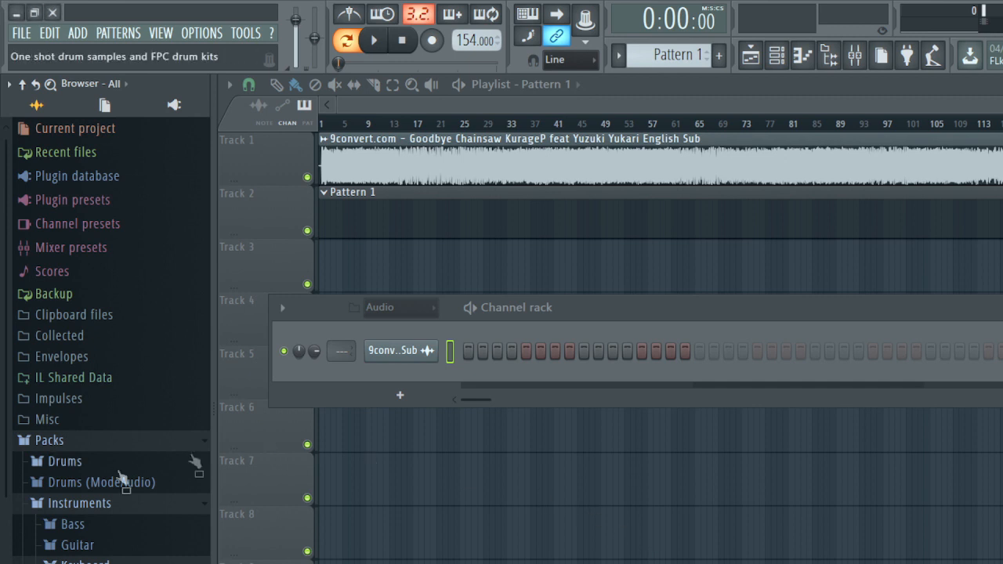
{"action": "left_click_drag", "start_coordinate": [86, 563], "coordinate": [361, 378]}
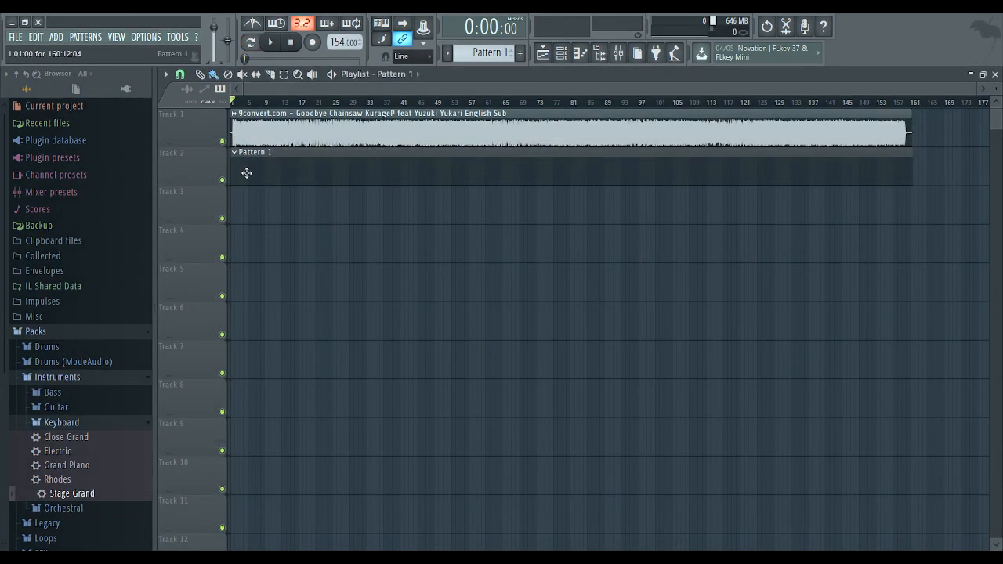
- Add a Stage Grand A6 note at the start of Pattern 1 and an A#6 note near its end at bar 159
{"action": "double_click", "coordinate": [242, 167]}
{"action": "key", "text": "F7"}
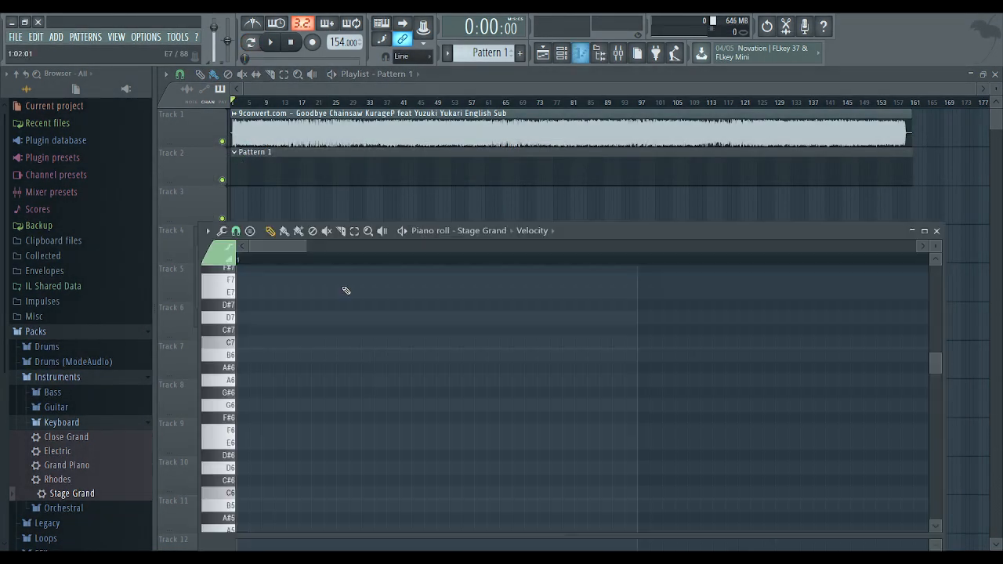
{"action": "left_click", "coordinate": [251, 380]}
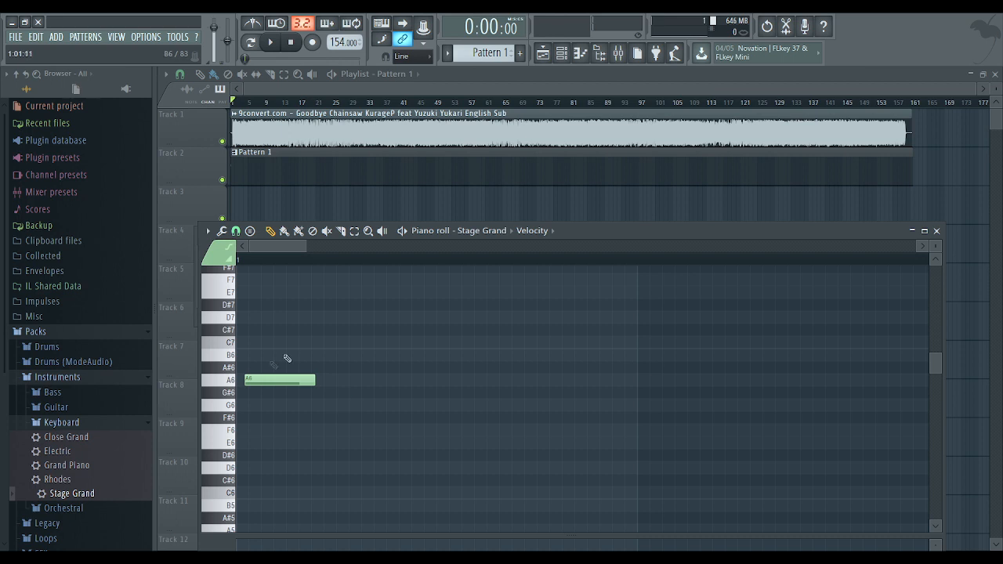
{"action": "left_click", "coordinate": [937, 232]}
{"action": "left_click_drag", "start_coordinate": [243, 104], "coordinate": [907, 104]}
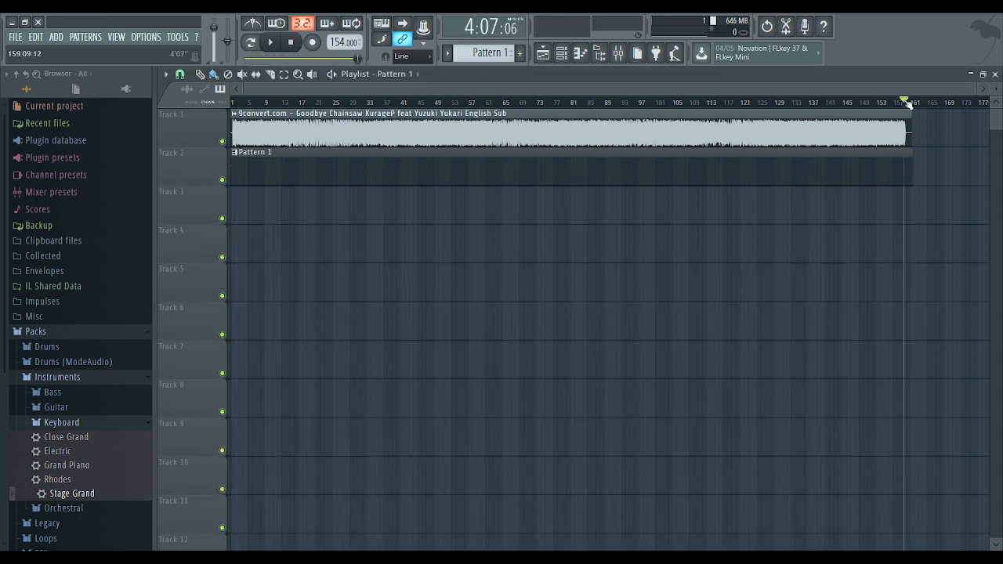
{"action": "left_click", "coordinate": [905, 154]}
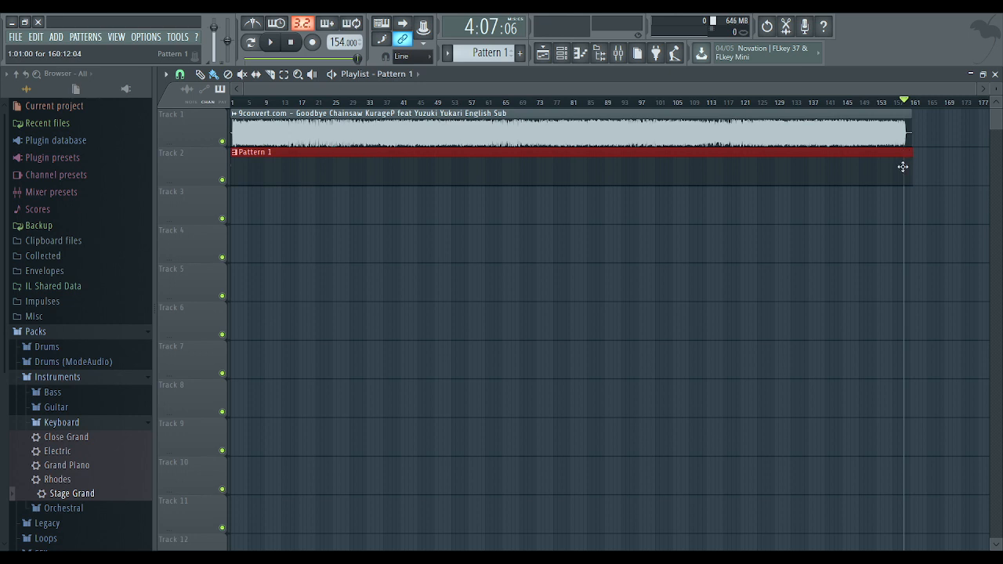
{"action": "double_click", "coordinate": [902, 167]}
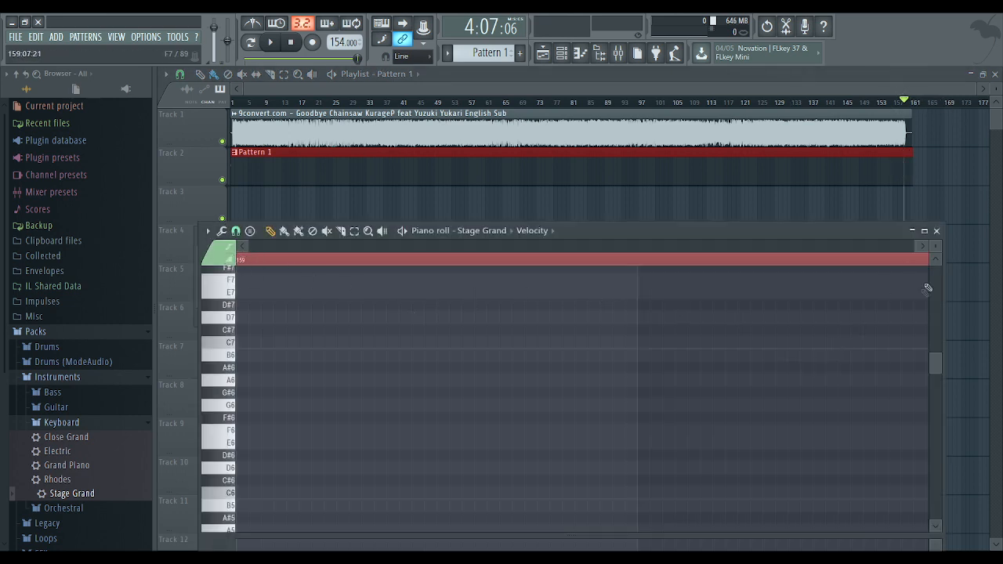
{"action": "left_click", "coordinate": [879, 367]}
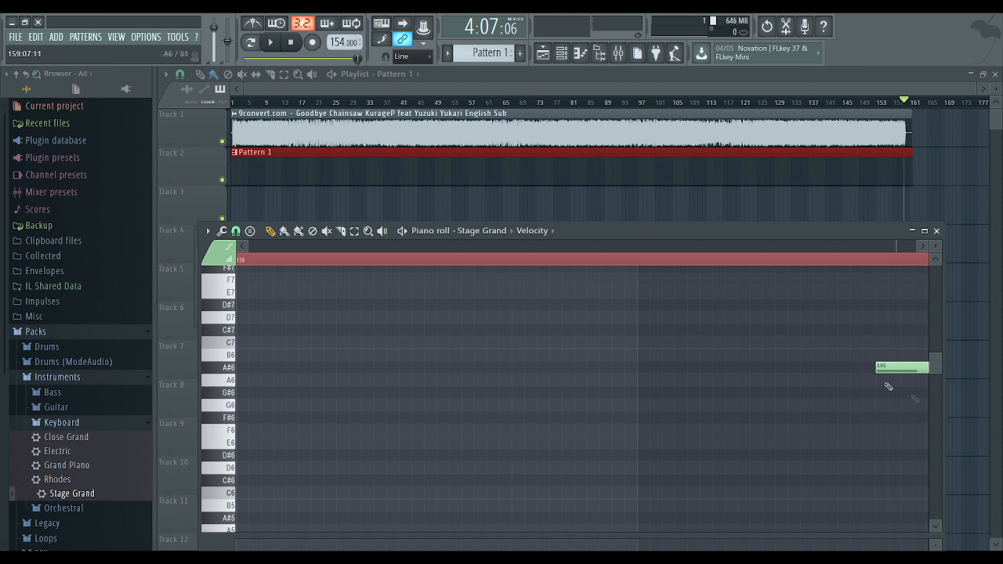
{"action": "left_click", "coordinate": [935, 230]}
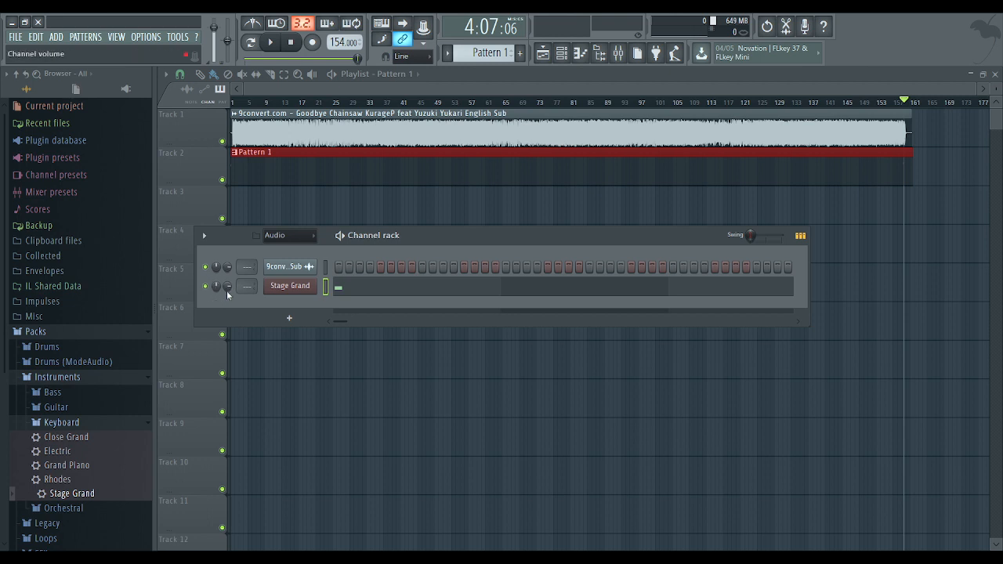
- Adjust the imported song's channel volume in the channel rack
{"action": "mouse_move", "coordinate": [232, 277]}
{"action": "left_mouse_down"}
{"action": "mouse_move", "coordinate": [232, 259]}
{"action": "mouse_move", "coordinate": [232, 283]}
{"action": "mouse_move", "coordinate": [228, 271]}
{"action": "left_mouse_up"}
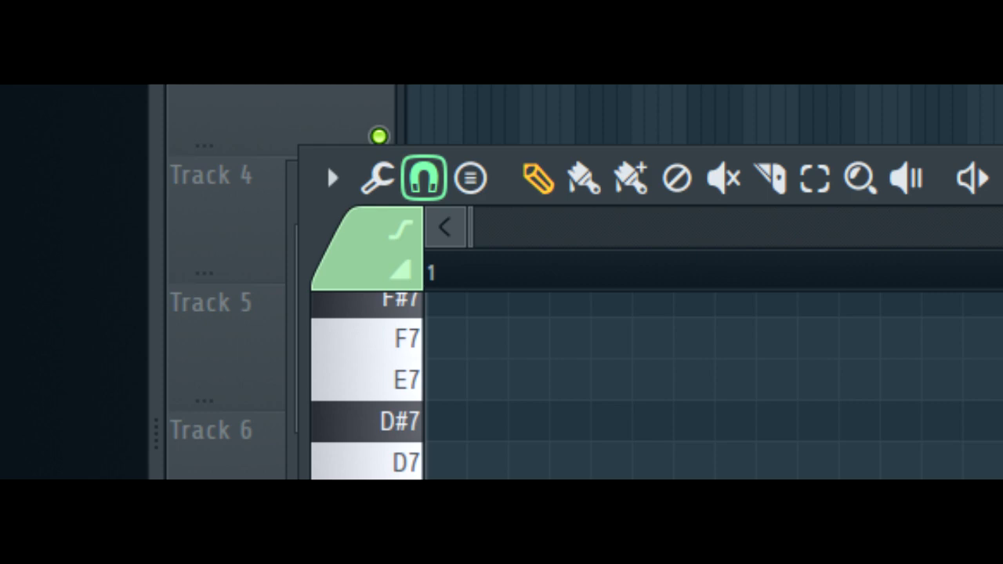
- Delete the A6 note at the start of the Stage Grand piano roll and draw two separate A6 notes in bar 1
{"action": "left_click", "coordinate": [331, 176]}
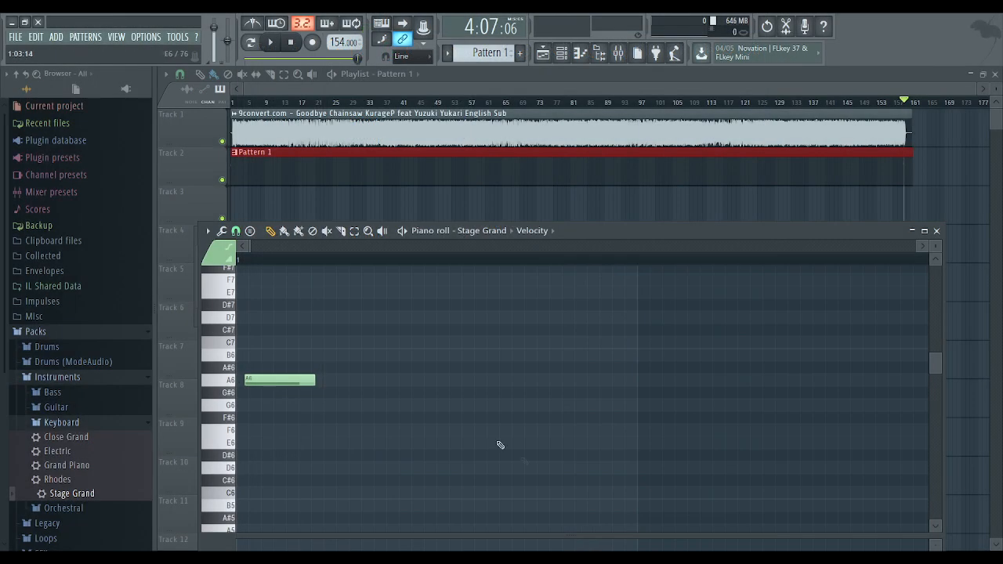
{"action": "right_click", "coordinate": [290, 381]}
{"action": "left_click", "coordinate": [277, 382]}
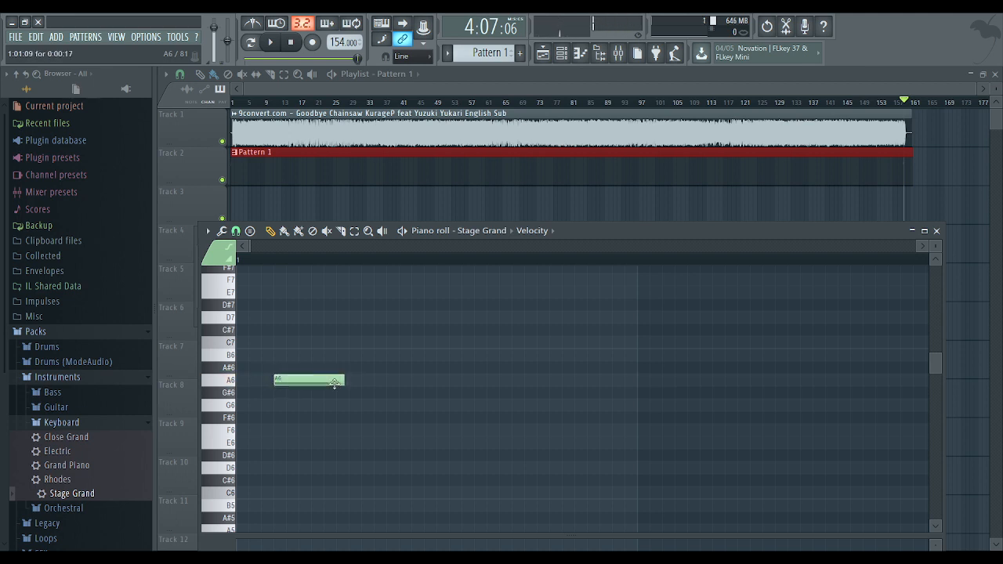
{"action": "left_click", "coordinate": [373, 382]}
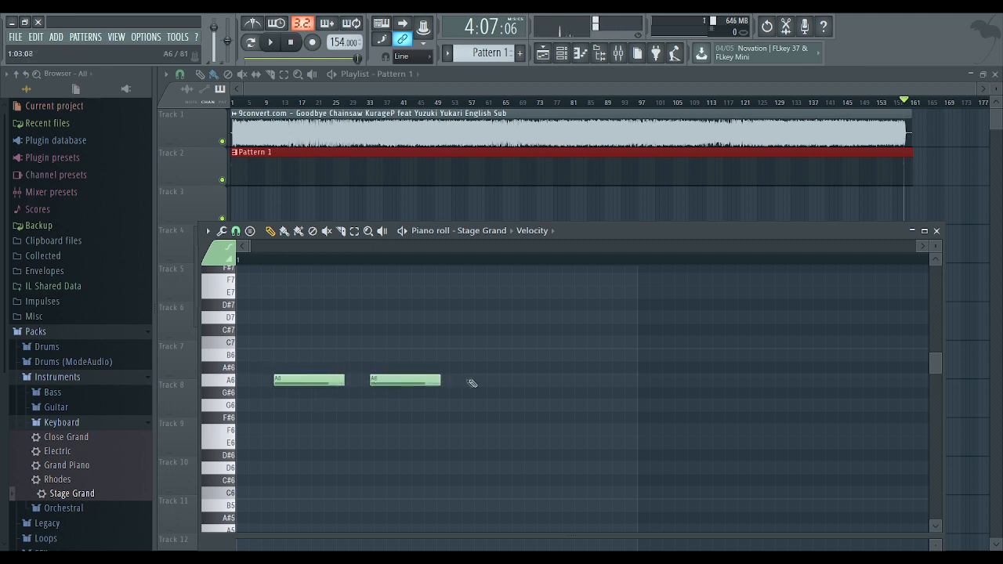
- Draw two more A6 notes and one G#6 note after the existing A6 notes in the Stage Grand piano roll
{"action": "left_click", "coordinate": [468, 382]}
{"action": "left_click", "coordinate": [572, 381]}
{"action": "left_click_drag", "start_coordinate": [298, 391], "coordinate": [607, 394]}
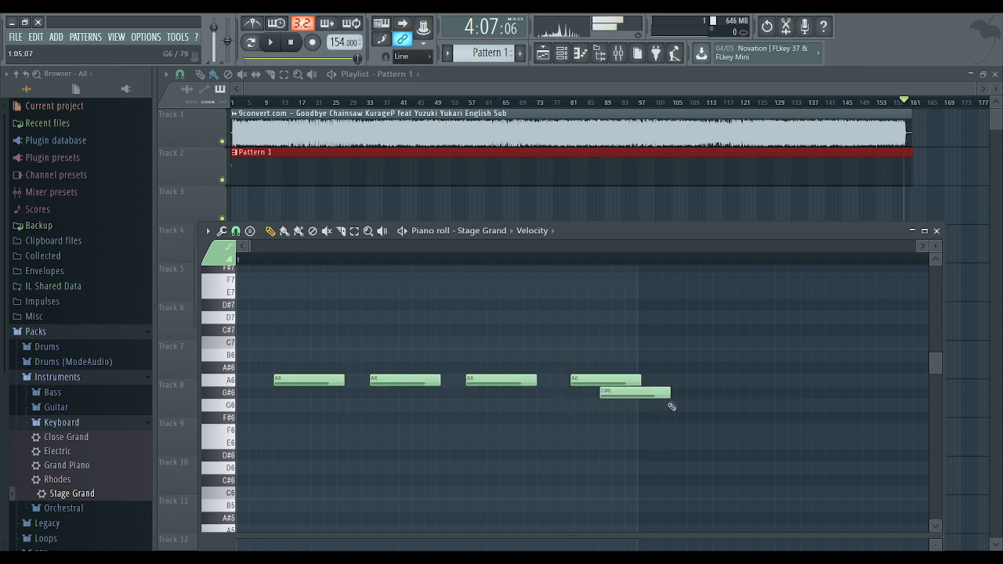
- Delete the G#6 note and all A6 notes in the visible first bars of the Stage Grand piano roll
{"action": "right_click", "coordinate": [650, 392]}
{"action": "right_click", "coordinate": [502, 380]}
{"action": "right_click", "coordinate": [405, 380]}
{"action": "right_click", "coordinate": [309, 380]}
- Draw an A6 note in bar 1, lengthen it to 0:01:06, and align a G6 note of equal length beneath it
{"action": "left_click", "coordinate": [292, 382]}
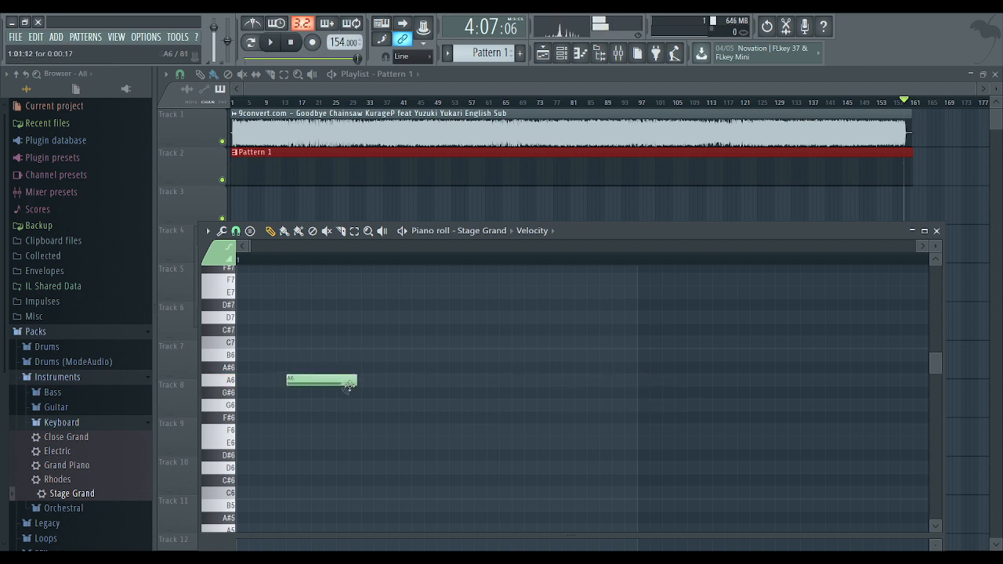
{"action": "left_click_drag", "start_coordinate": [358, 380], "coordinate": [414, 379]}
{"action": "left_click", "coordinate": [377, 380]}
{"action": "left_click", "coordinate": [296, 409]}
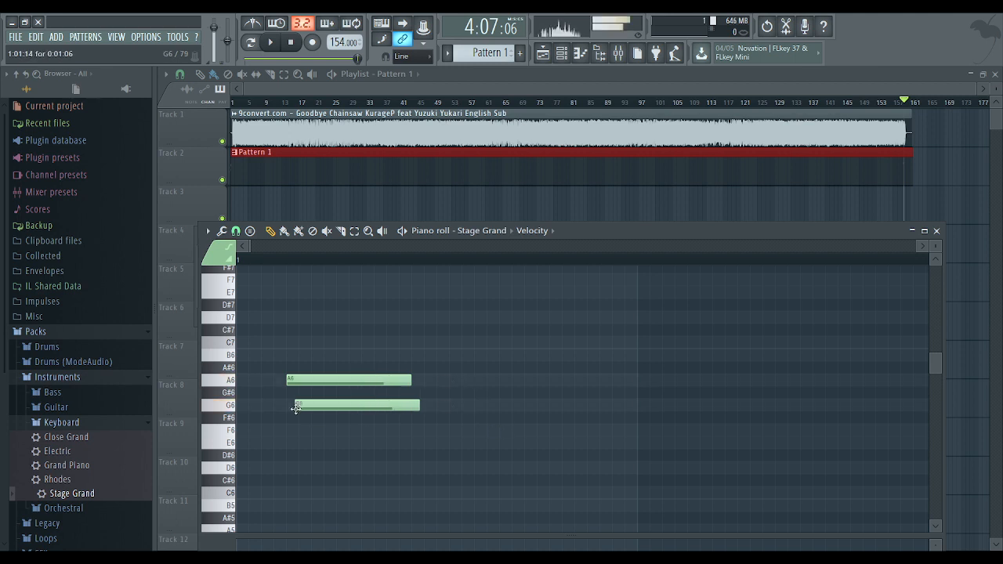
{"action": "left_click_drag", "start_coordinate": [320, 406], "coordinate": [311, 405]}
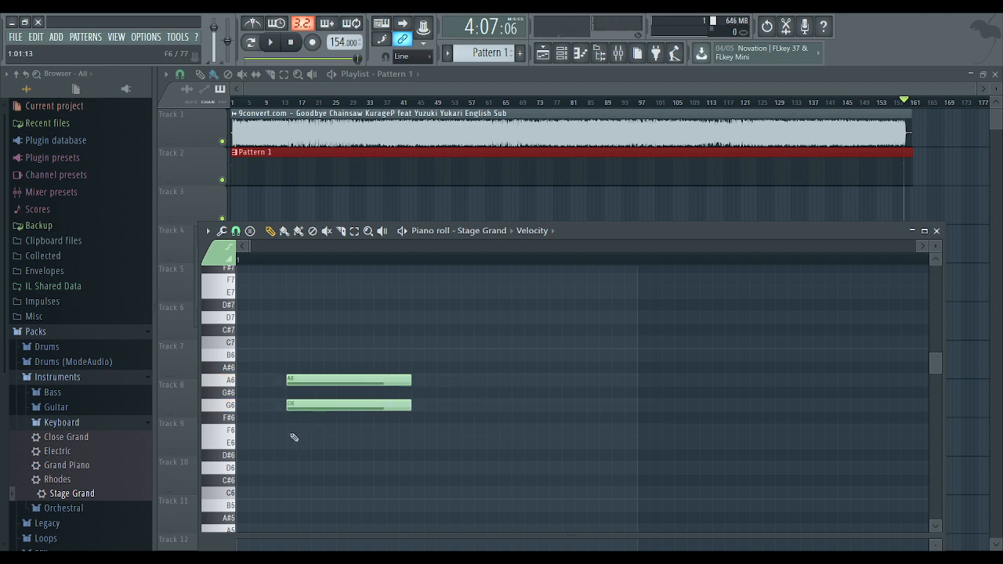
- Add F6 and D#6 notes of the same length, aligned beneath the A6 and G6 notes
{"action": "left_click", "coordinate": [293, 431]}
{"action": "left_click", "coordinate": [290, 444]}
{"action": "left_click_drag", "start_coordinate": [325, 429], "coordinate": [320, 465]}
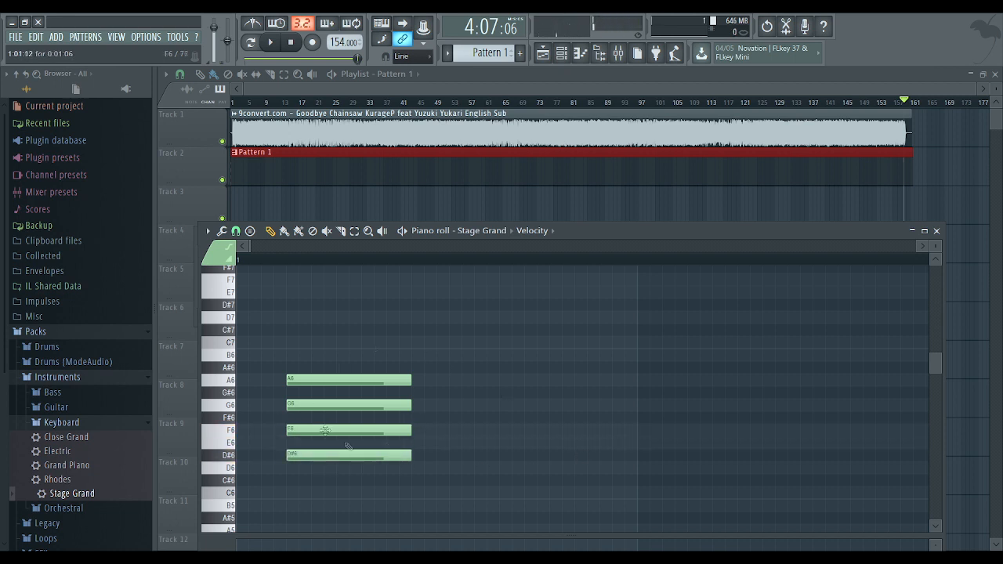
- Delete the four stacked A6, G6, F6 and D#6 notes
{"action": "right_click", "coordinate": [370, 380]}
{"action": "right_click", "coordinate": [352, 405]}
{"action": "right_click", "coordinate": [355, 430]}
{"action": "right_click", "coordinate": [359, 455]}
- Draw an A#6 note in bar 1, shorten it, and add G#6 and F#6 notes of the same short length beneath it
{"action": "left_click", "coordinate": [330, 368]}
{"action": "left_click_drag", "start_coordinate": [453, 368], "coordinate": [350, 368]}
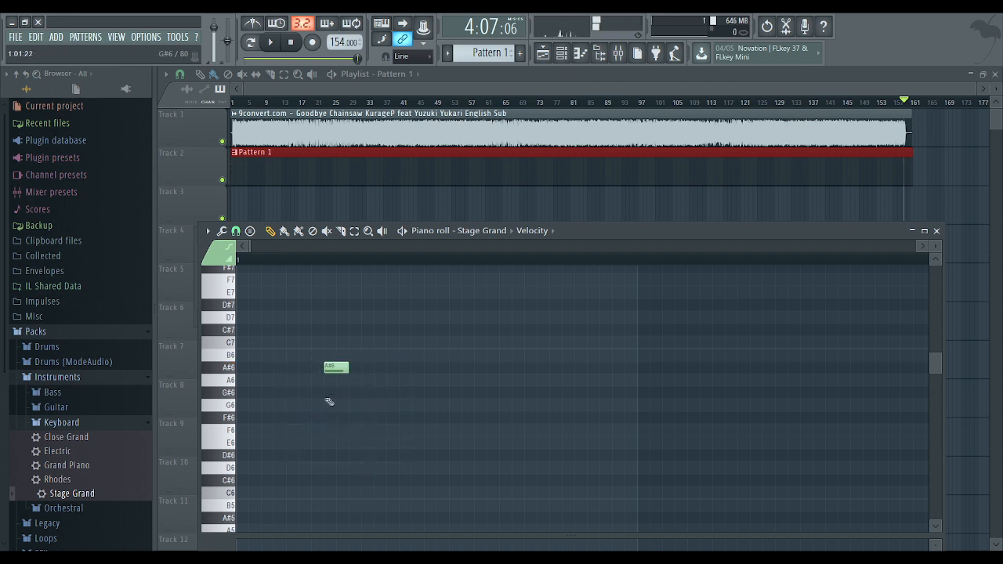
{"action": "left_click", "coordinate": [329, 392]}
{"action": "left_click", "coordinate": [329, 418]}
- Delete the stacked A#6, G#6 and F#6 notes
{"action": "right_click", "coordinate": [336, 368]}
{"action": "right_click", "coordinate": [335, 392]}
{"action": "right_click", "coordinate": [336, 418]}
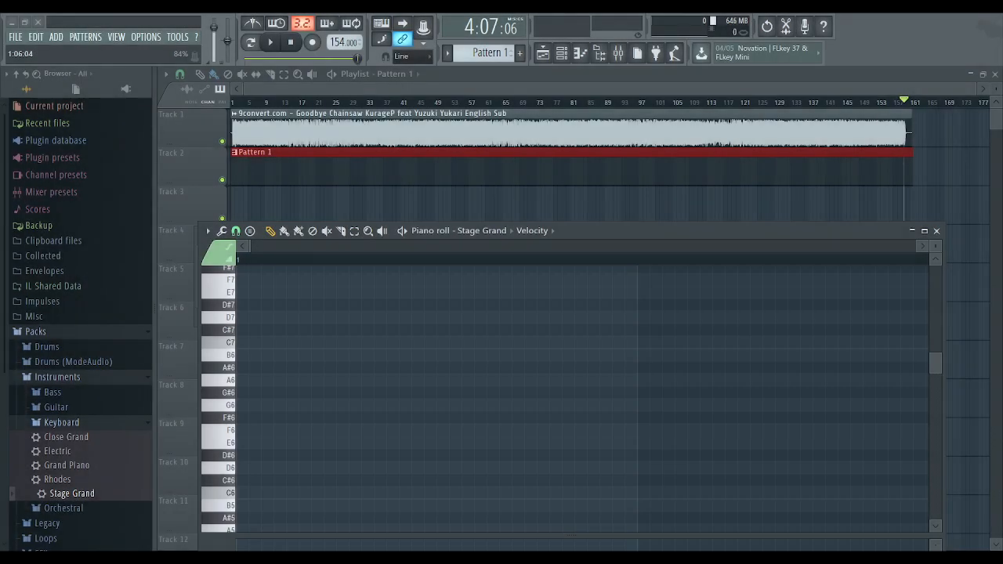
- Draw four short, spaced notes alternating between A6 and G#6 in bar 1
{"action": "left_click", "coordinate": [265, 380]}
{"action": "left_click", "coordinate": [327, 393]}
{"action": "left_click", "coordinate": [385, 381]}
{"action": "left_click", "coordinate": [464, 392]}
- Delete the last G#6 note and undo the deletion
{"action": "right_click", "coordinate": [470, 392]}
{"action": "key", "text": "ctrl+z"}
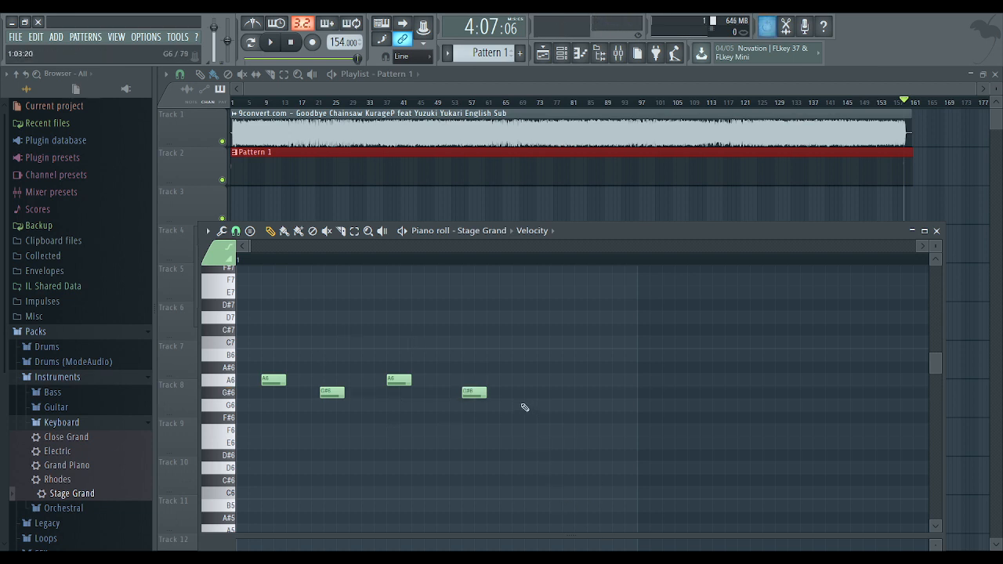
{"action": "left_click", "coordinate": [422, 393]}
{"action": "key", "text": "ctrl+alt+z"}
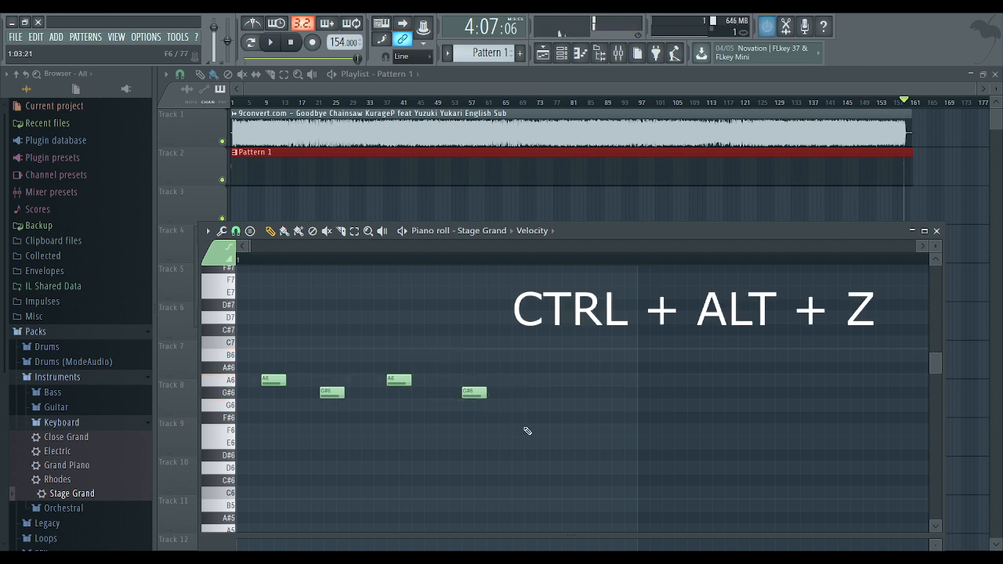
- Undo the additions of the four alternating A6 and G#6 notes one by one through the project history
{"action": "key", "text": "ctrl+alt+z"}
{"action": "key", "text": "ctrl+alt+z"}
{"action": "key", "text": "ctrl+alt+z"}
{"action": "key", "text": "ctrl+alt+z"}
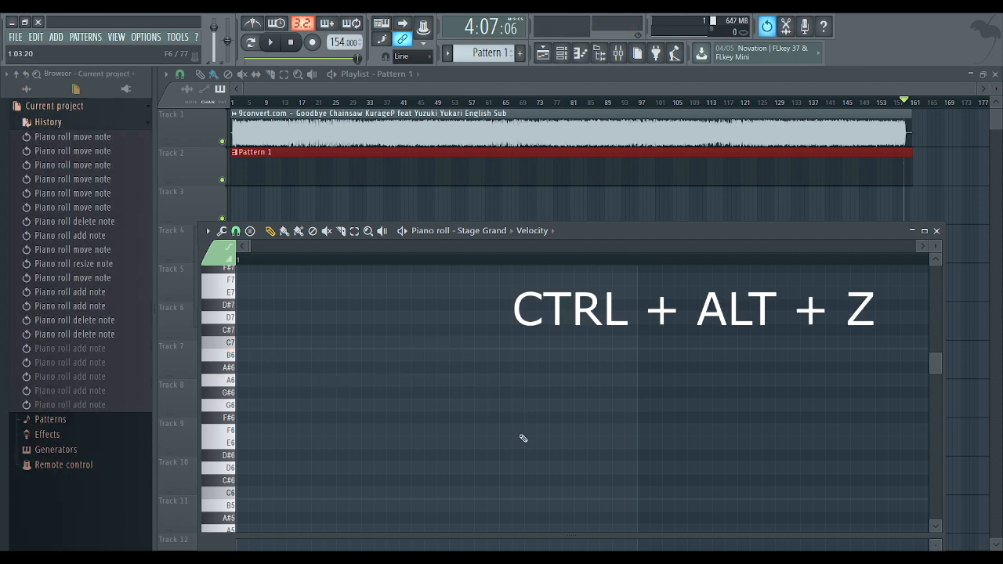
- Redo the undone A6 and G#6 note additions
{"action": "key", "text": "ctrl+shift+z"}
{"action": "key", "text": "ctrl+shift+z"}
{"action": "key", "text": "ctrl+shift+z"}
{"action": "key", "text": "ctrl+shift+z"}
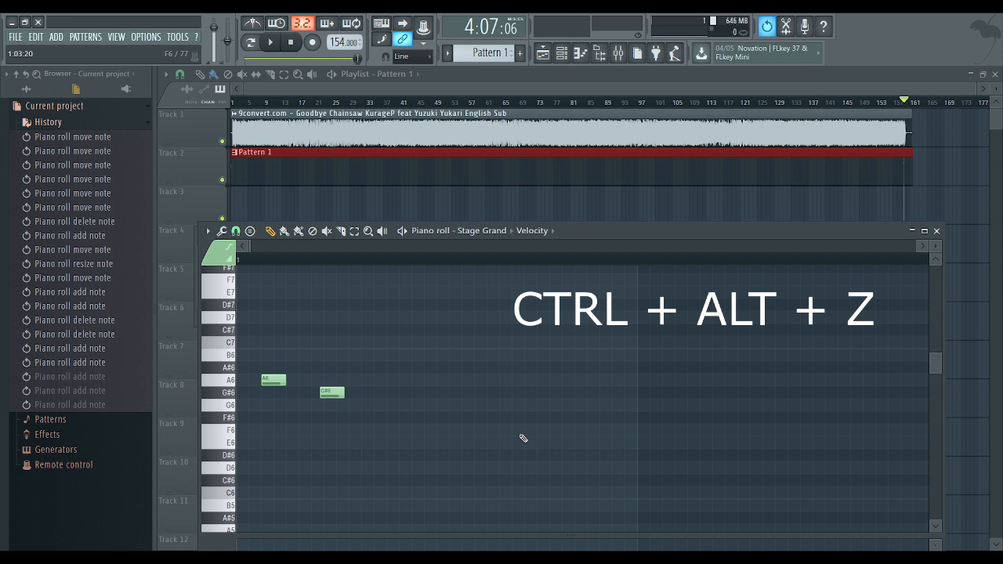
- Step back through the history again to undo the restored note additions
{"action": "key", "text": "ctrl+alt+z"}
{"action": "key", "text": "ctrl+alt+z"}
{"action": "key", "text": "ctrl+alt+z"}
{"action": "key", "text": "ctrl+alt+z"}
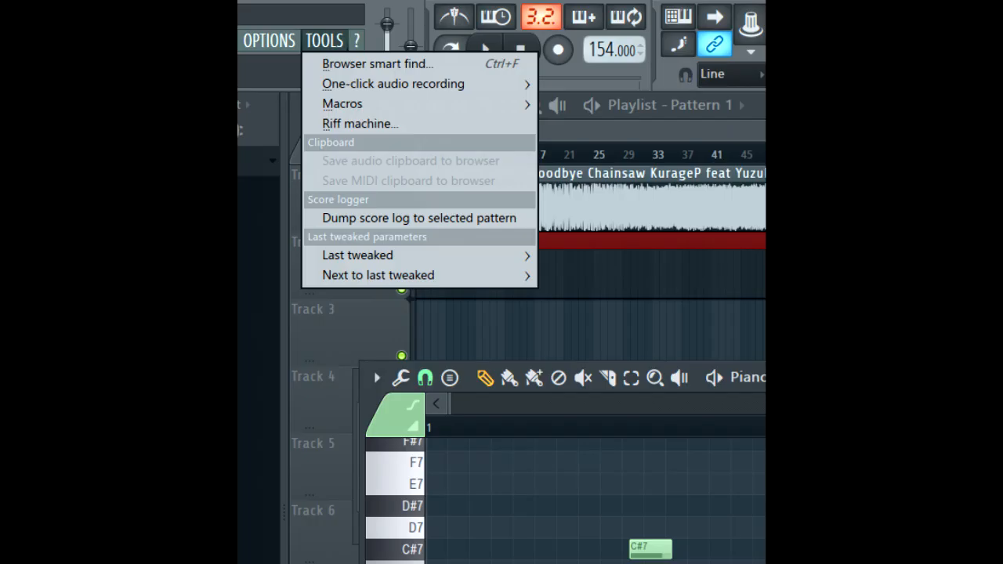
{"action": "mouse_move", "coordinate": [344, 105]}
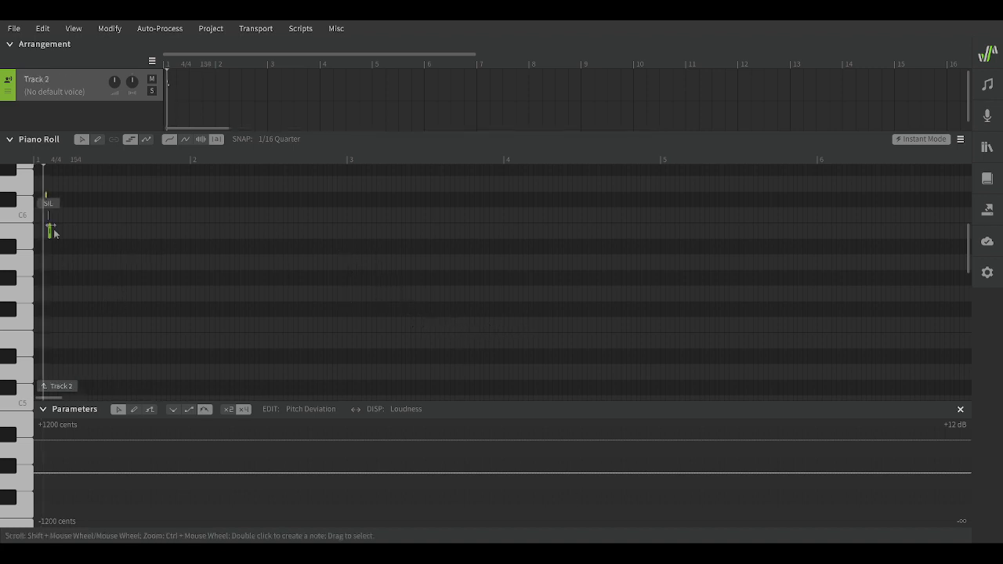
- In Synthesizer V Studio, extend the first note on Track 2 to meet the second note by filling the silence gap between them
{"action": "scroll", "coordinate": [69, 259], "scroll_direction": "up", "scroll_amount": 6}
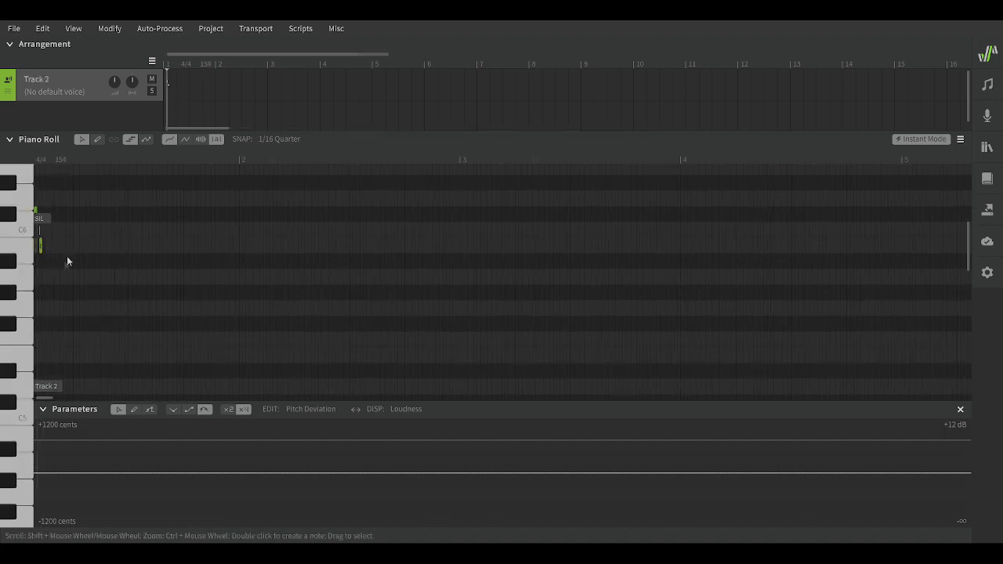
{"action": "scroll", "coordinate": [109, 295], "scroll_direction": "left", "scroll_amount": 2}
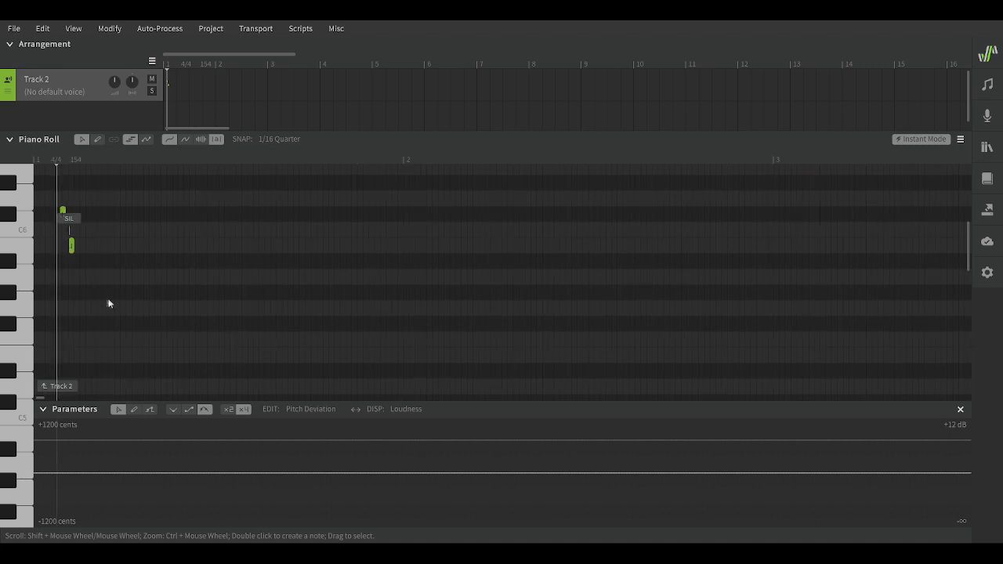
{"action": "scroll", "coordinate": [94, 281], "scroll_direction": "up", "scroll_amount": 1}
{"action": "scroll", "coordinate": [93, 276], "scroll_direction": "up", "scroll_amount": 3}
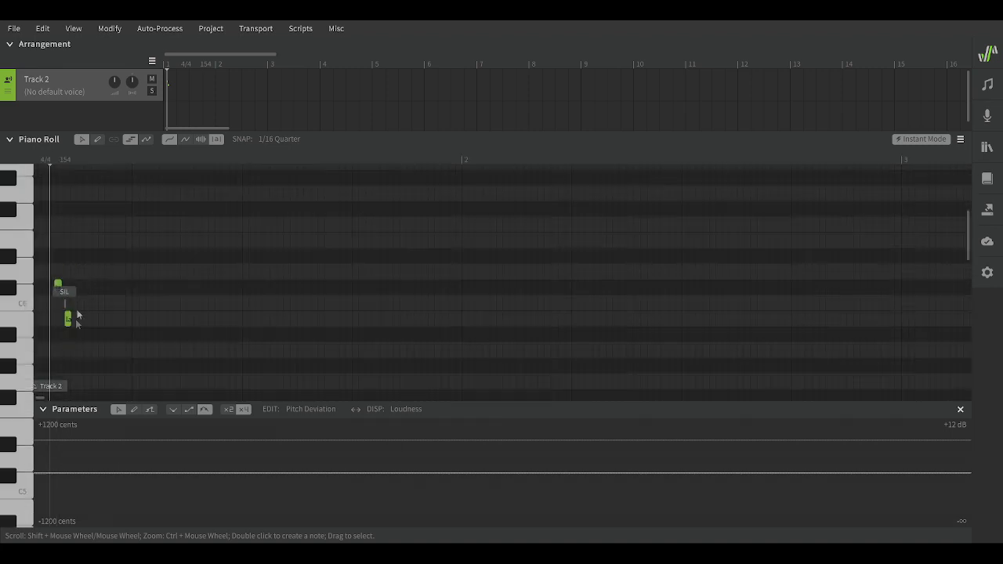
{"action": "scroll", "coordinate": [75, 329], "scroll_direction": "up", "scroll_amount": 3}
{"action": "scroll", "coordinate": [105, 388], "scroll_direction": "left", "scroll_amount": 2}
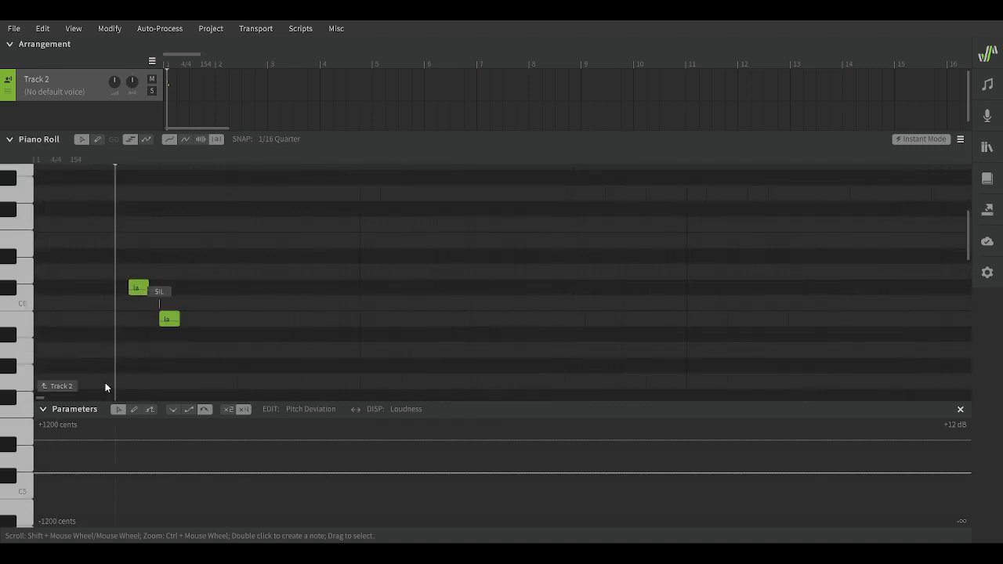
{"action": "left_click", "coordinate": [160, 293]}
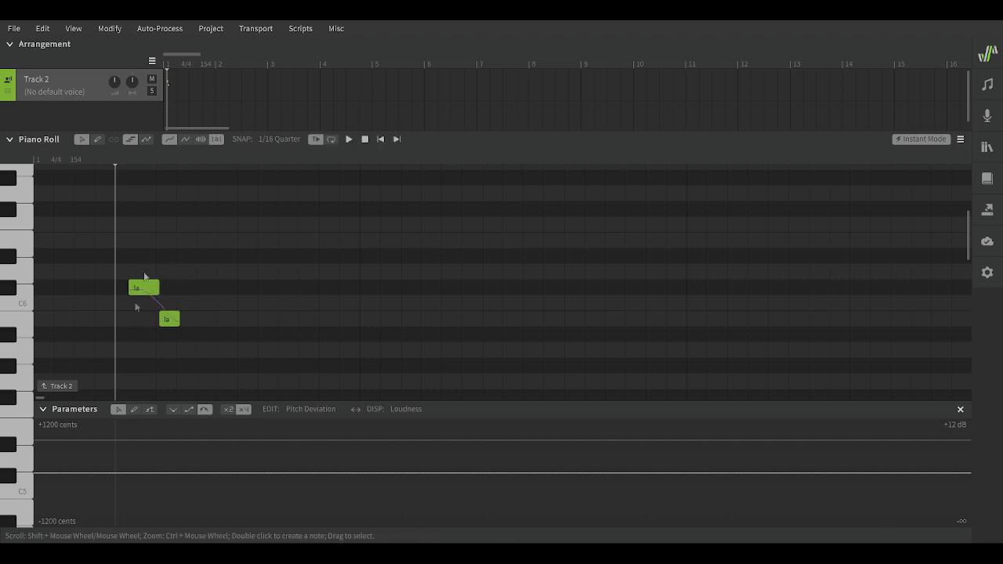